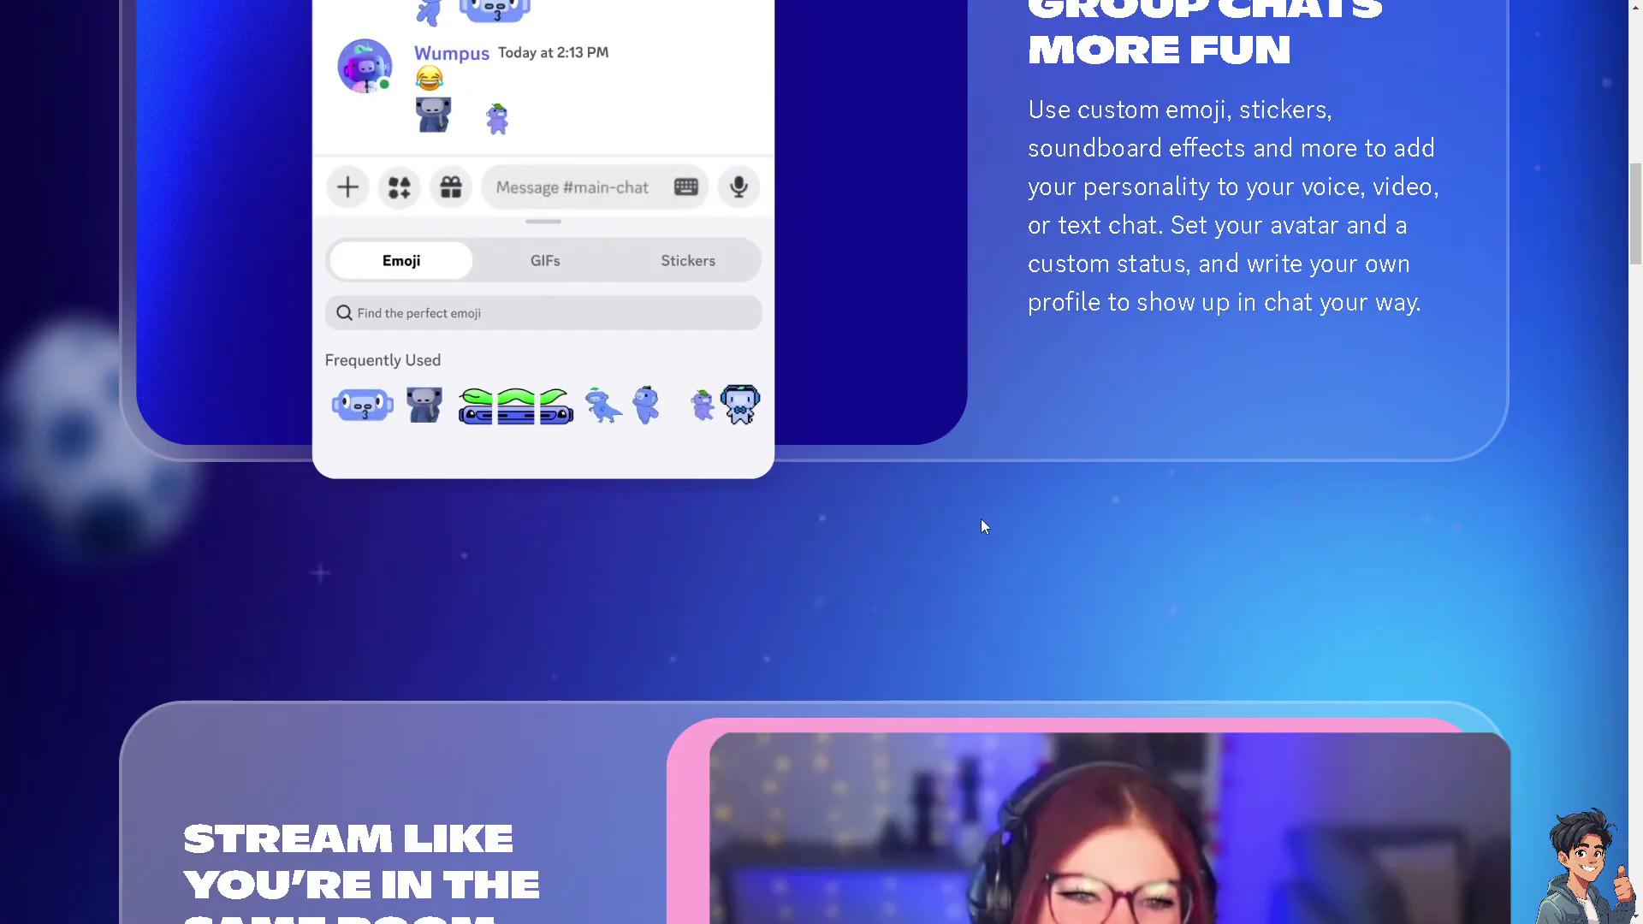
scroll(981, 527, down, 1)
scroll(981, 526, down, 1)
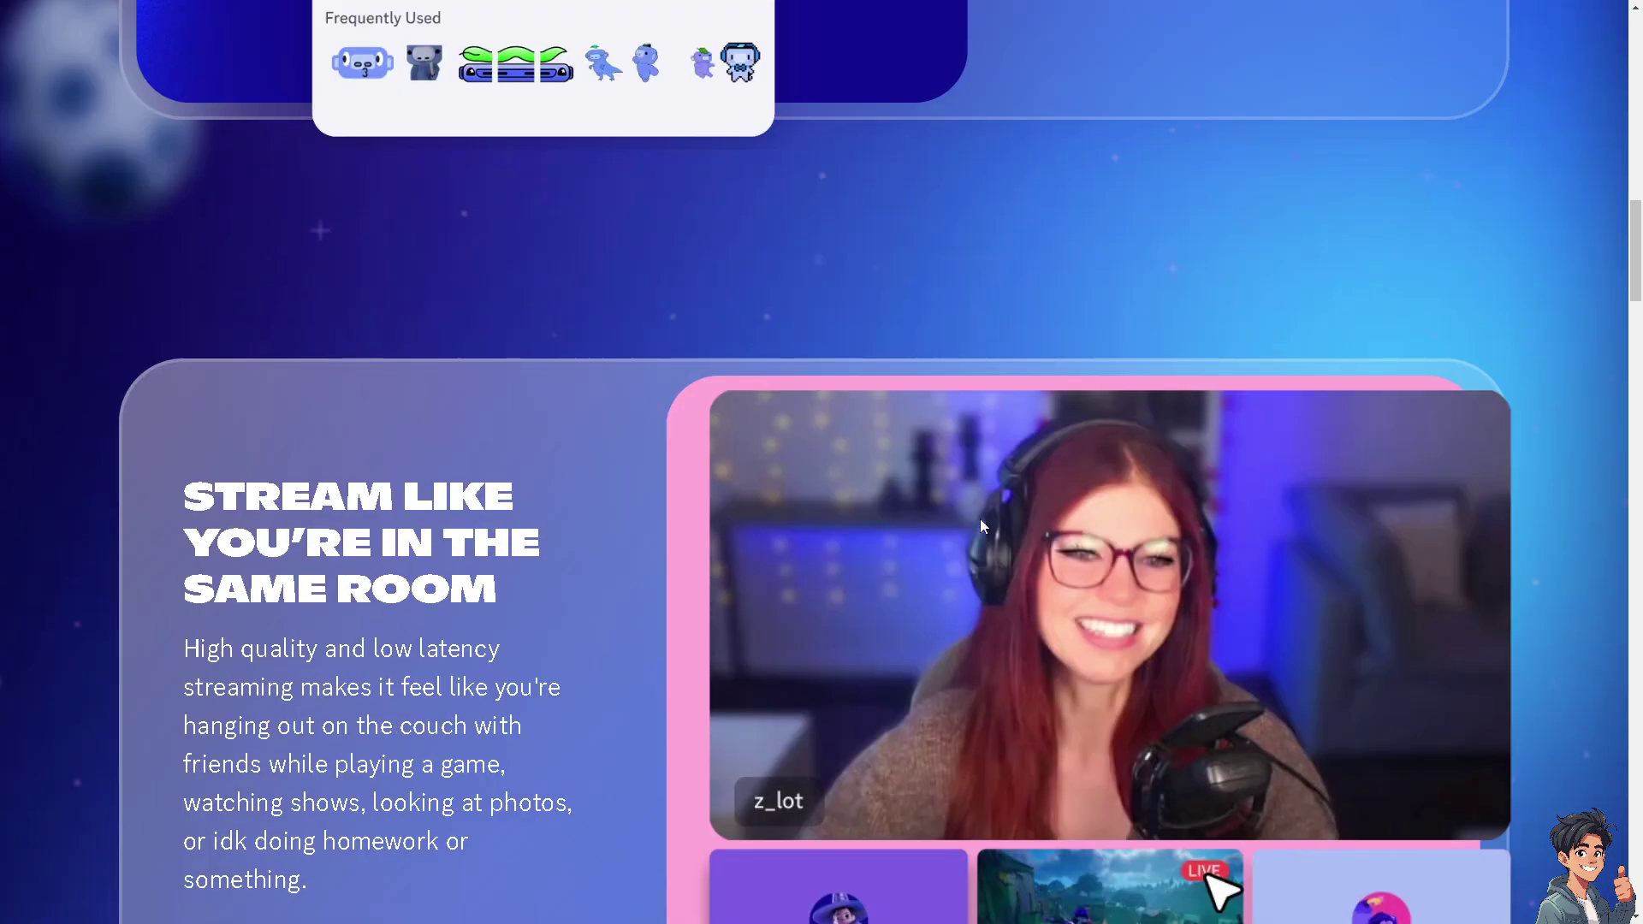
scroll(981, 527, down, 1)
scroll(979, 519, down, 1)
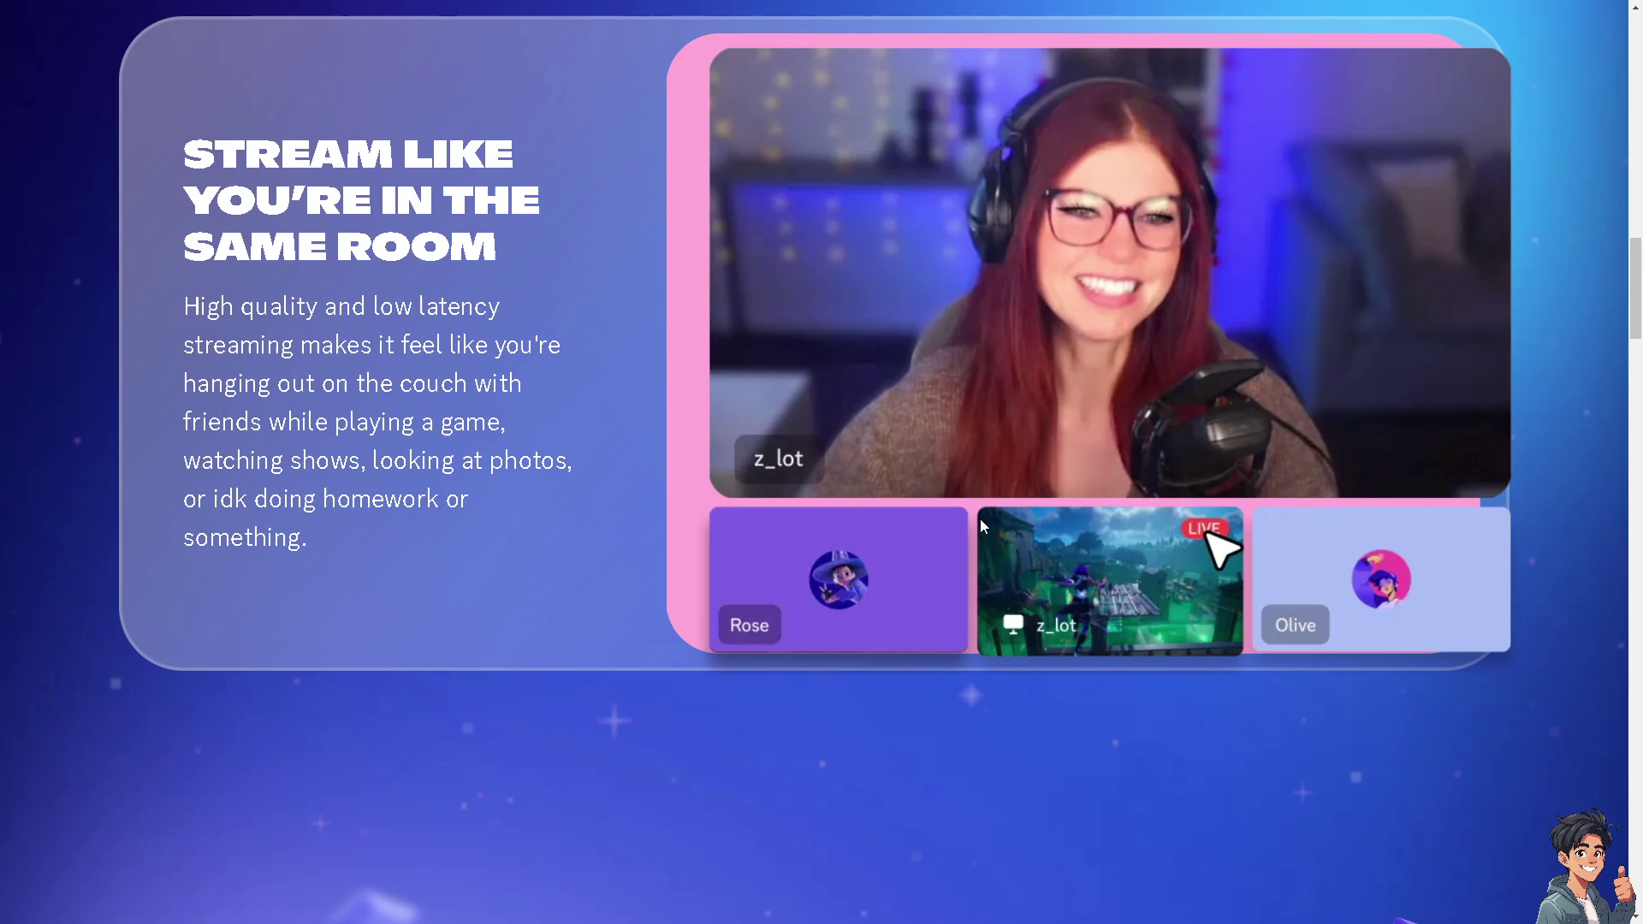
scroll(979, 518, down, 2)
scroll(979, 519, down, 1)
scroll(807, 551, down, 1)
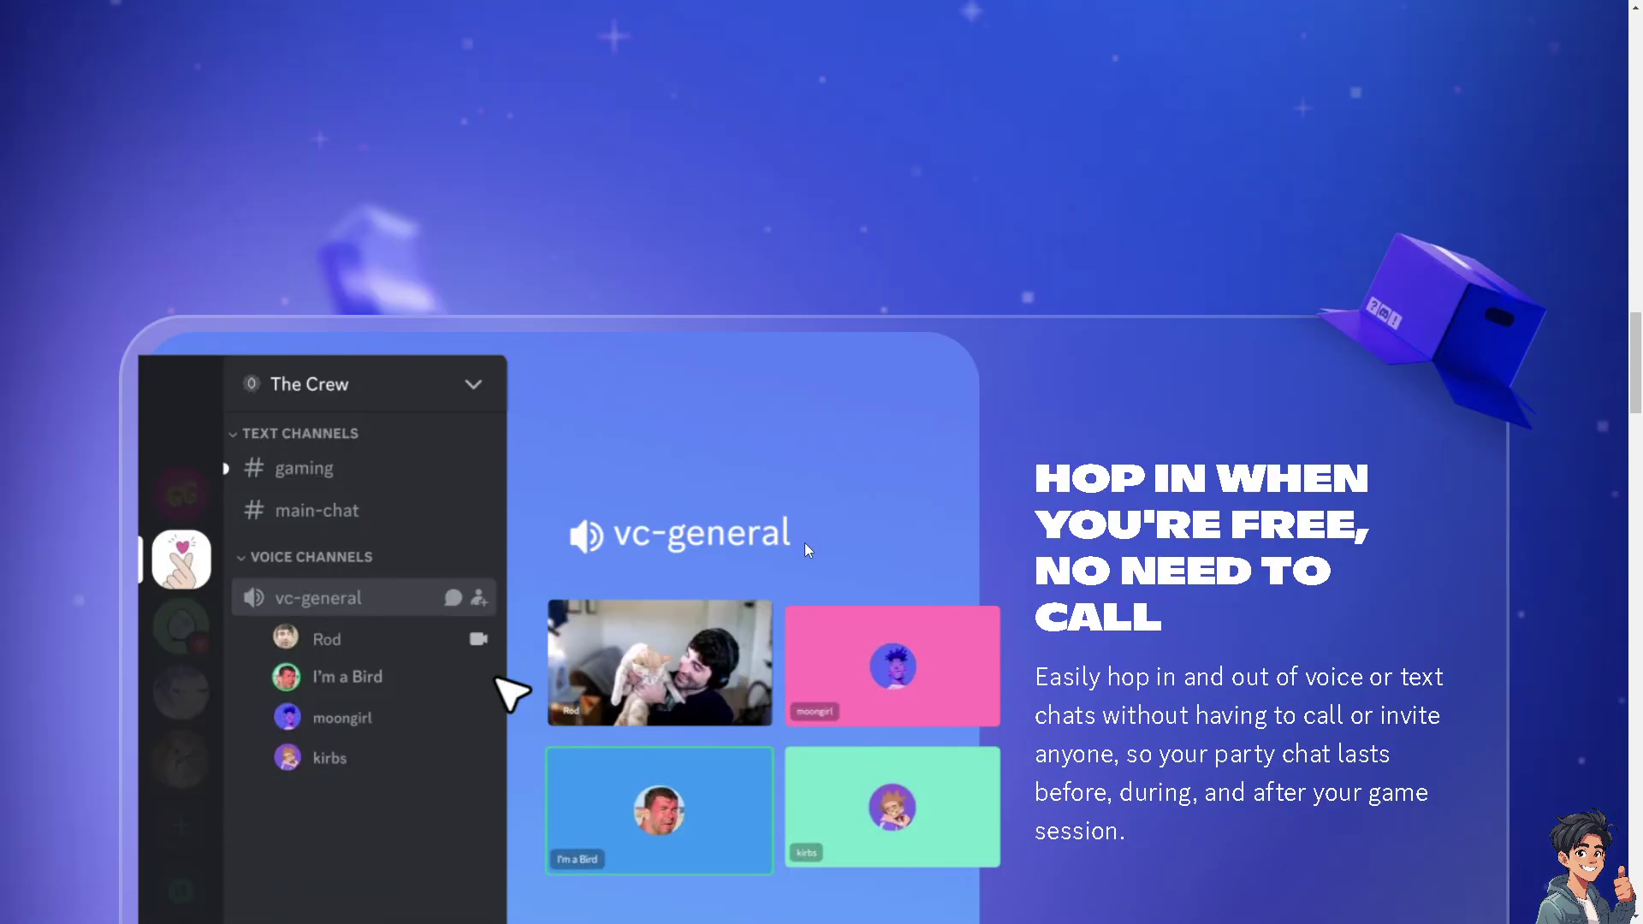
scroll(806, 549, down, 2)
scroll(806, 551, down, 2)
scroll(804, 549, down, 3)
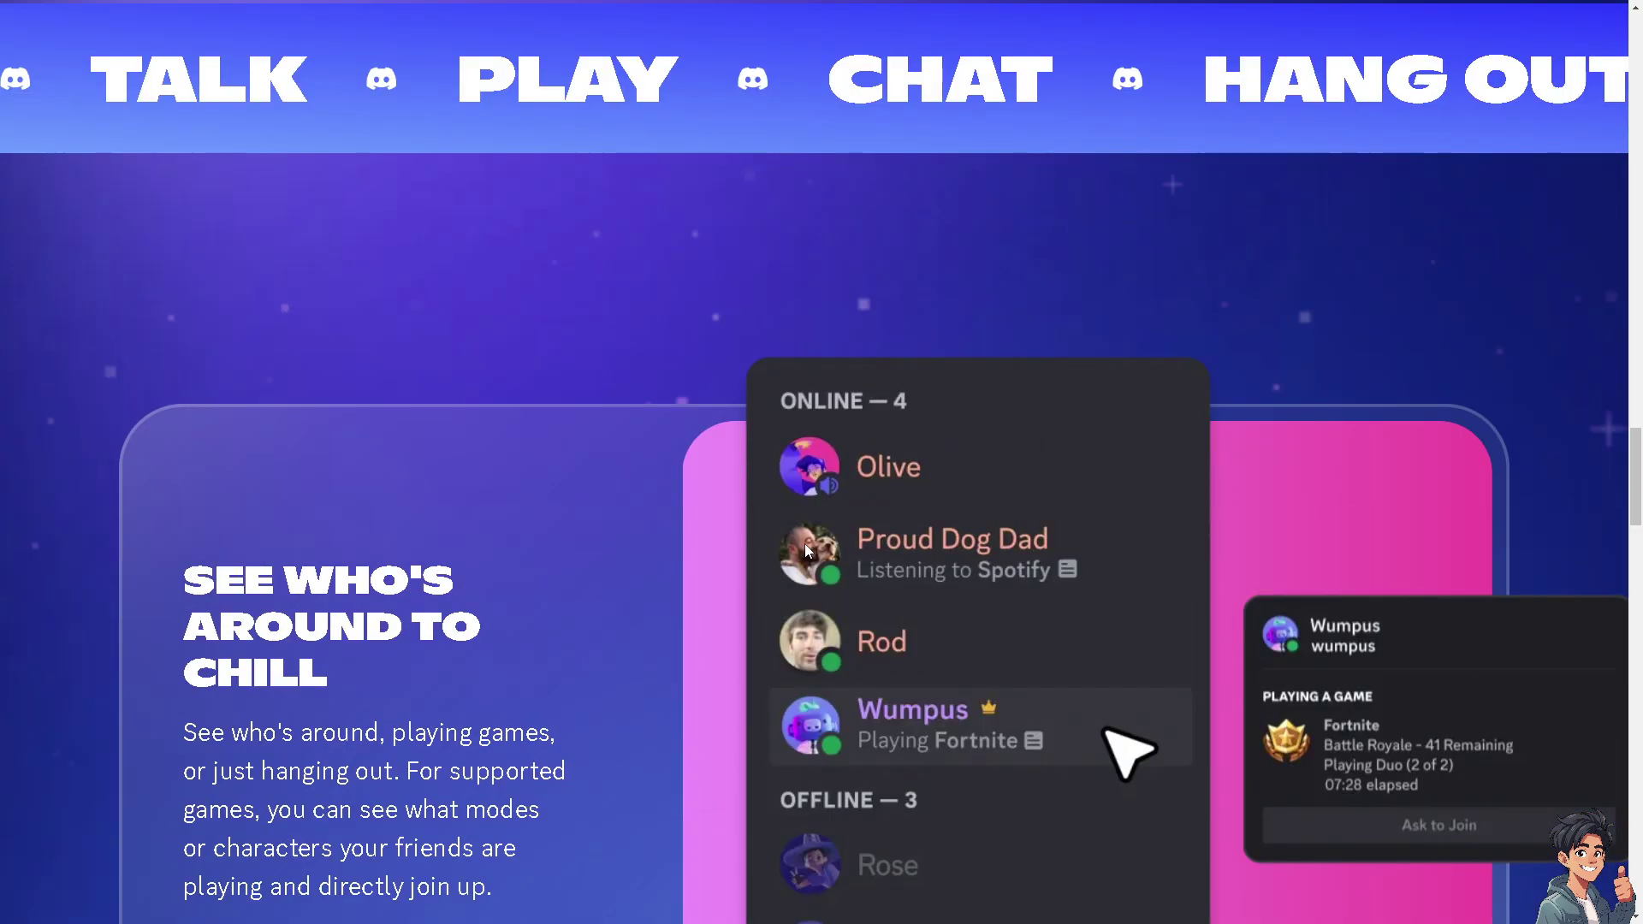
scroll(804, 549, down, 2)
scroll(805, 550, down, 2)
scroll(805, 546, down, 5)
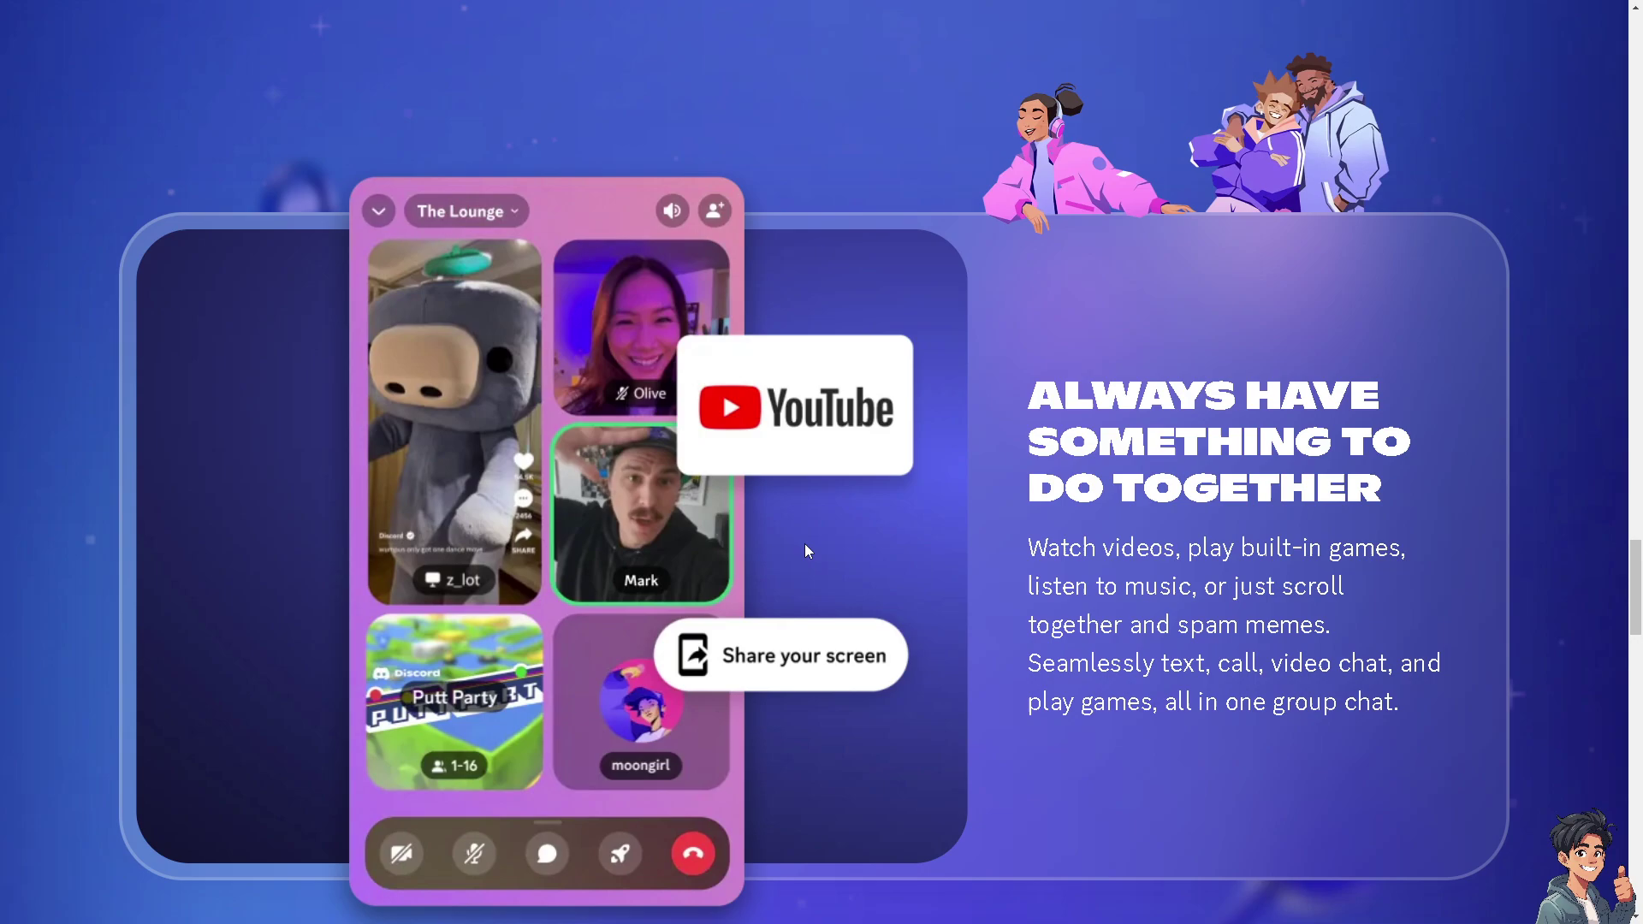
Go from the homepage top to the login page, then to account registration.
key(Home)
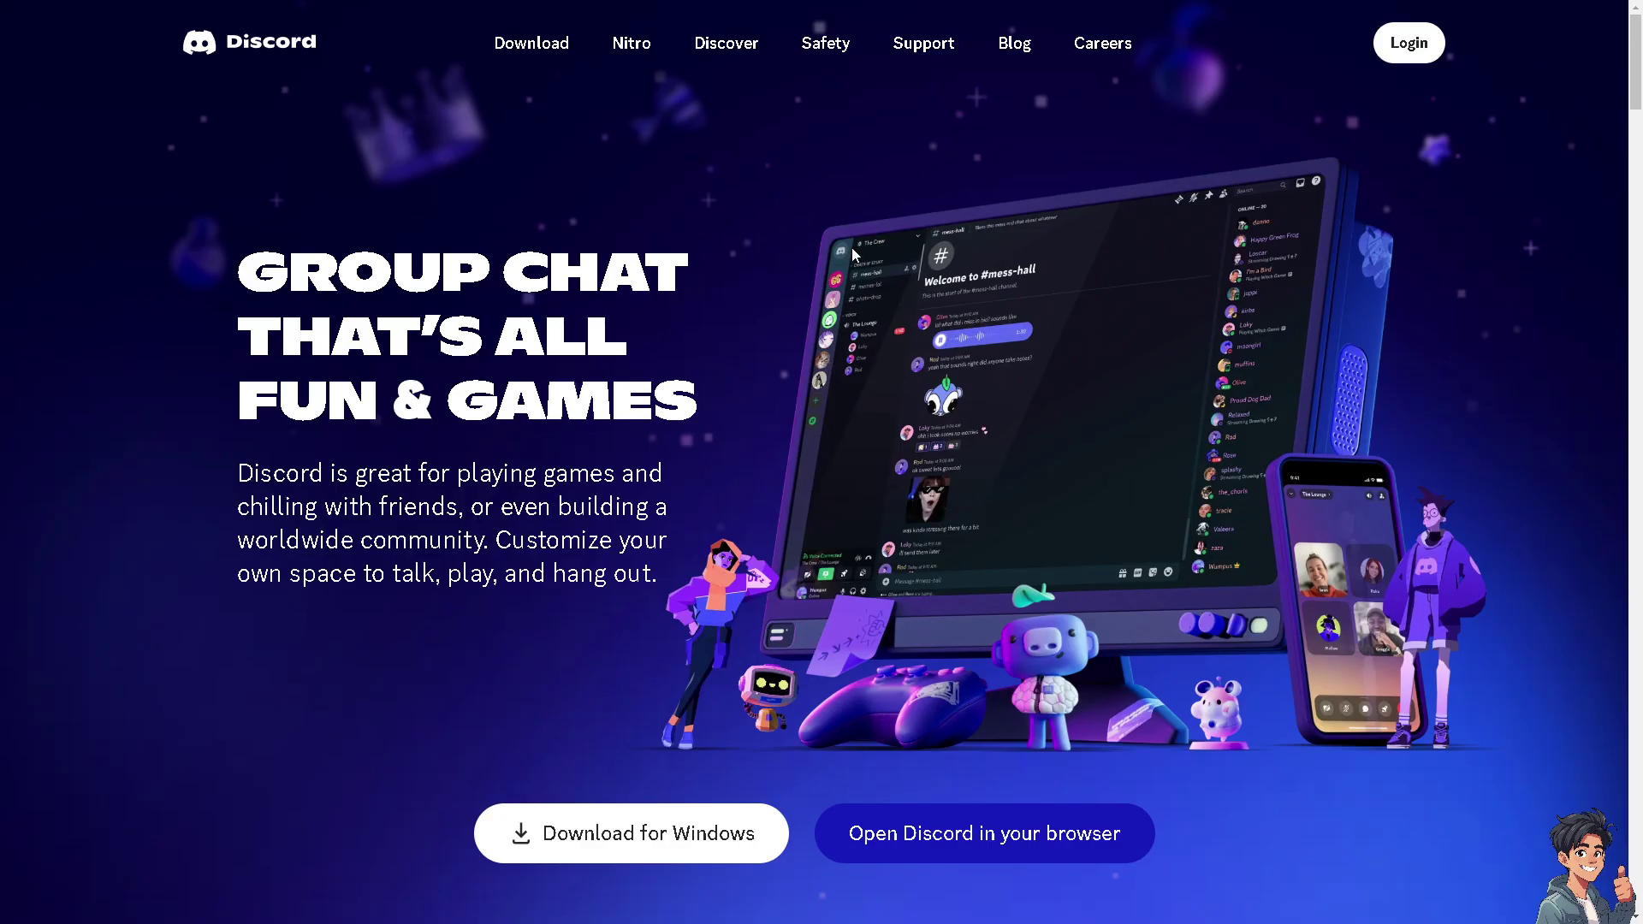
click(1411, 49)
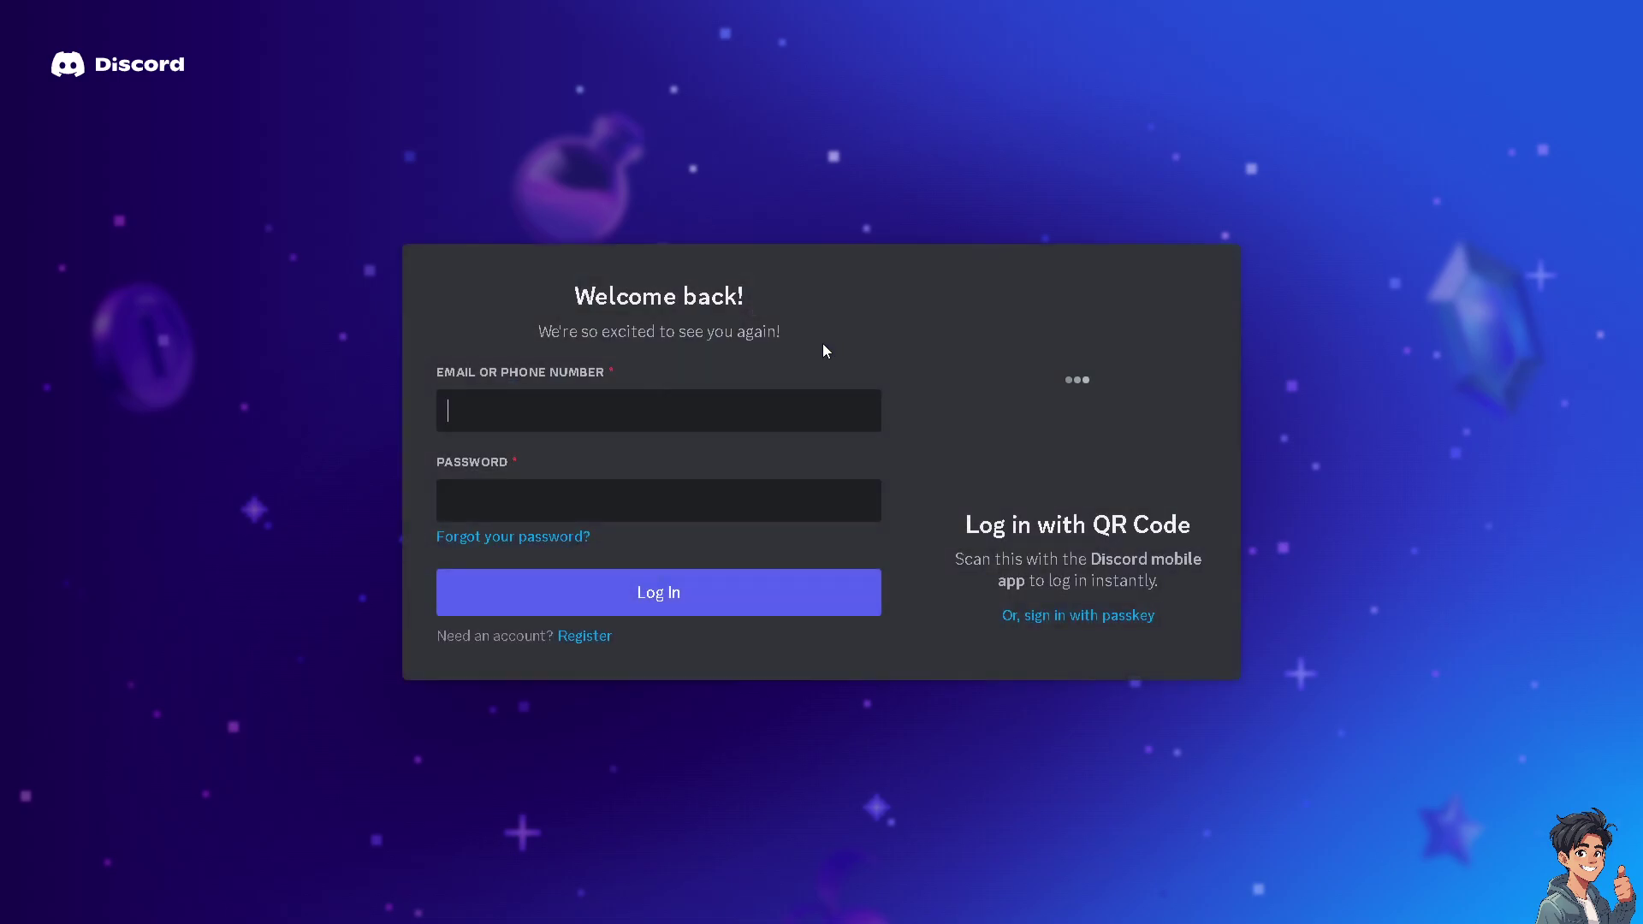
click(588, 639)
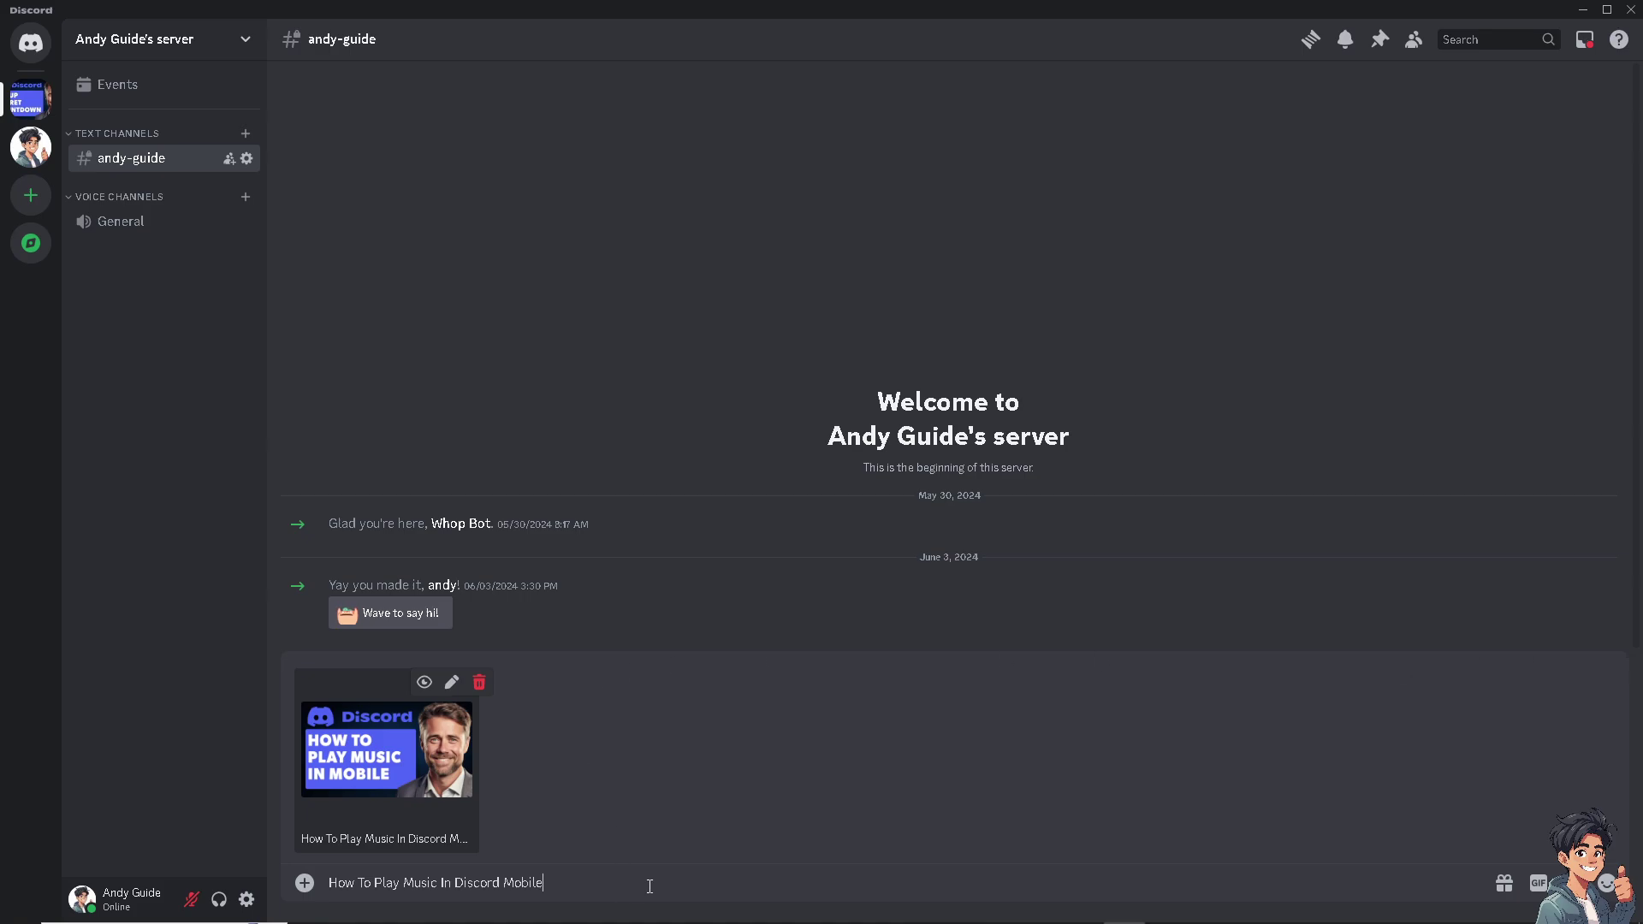
Send the 'How To Play Music In Discord Mobile' image with its caption, then enlarge it.
key(Return)
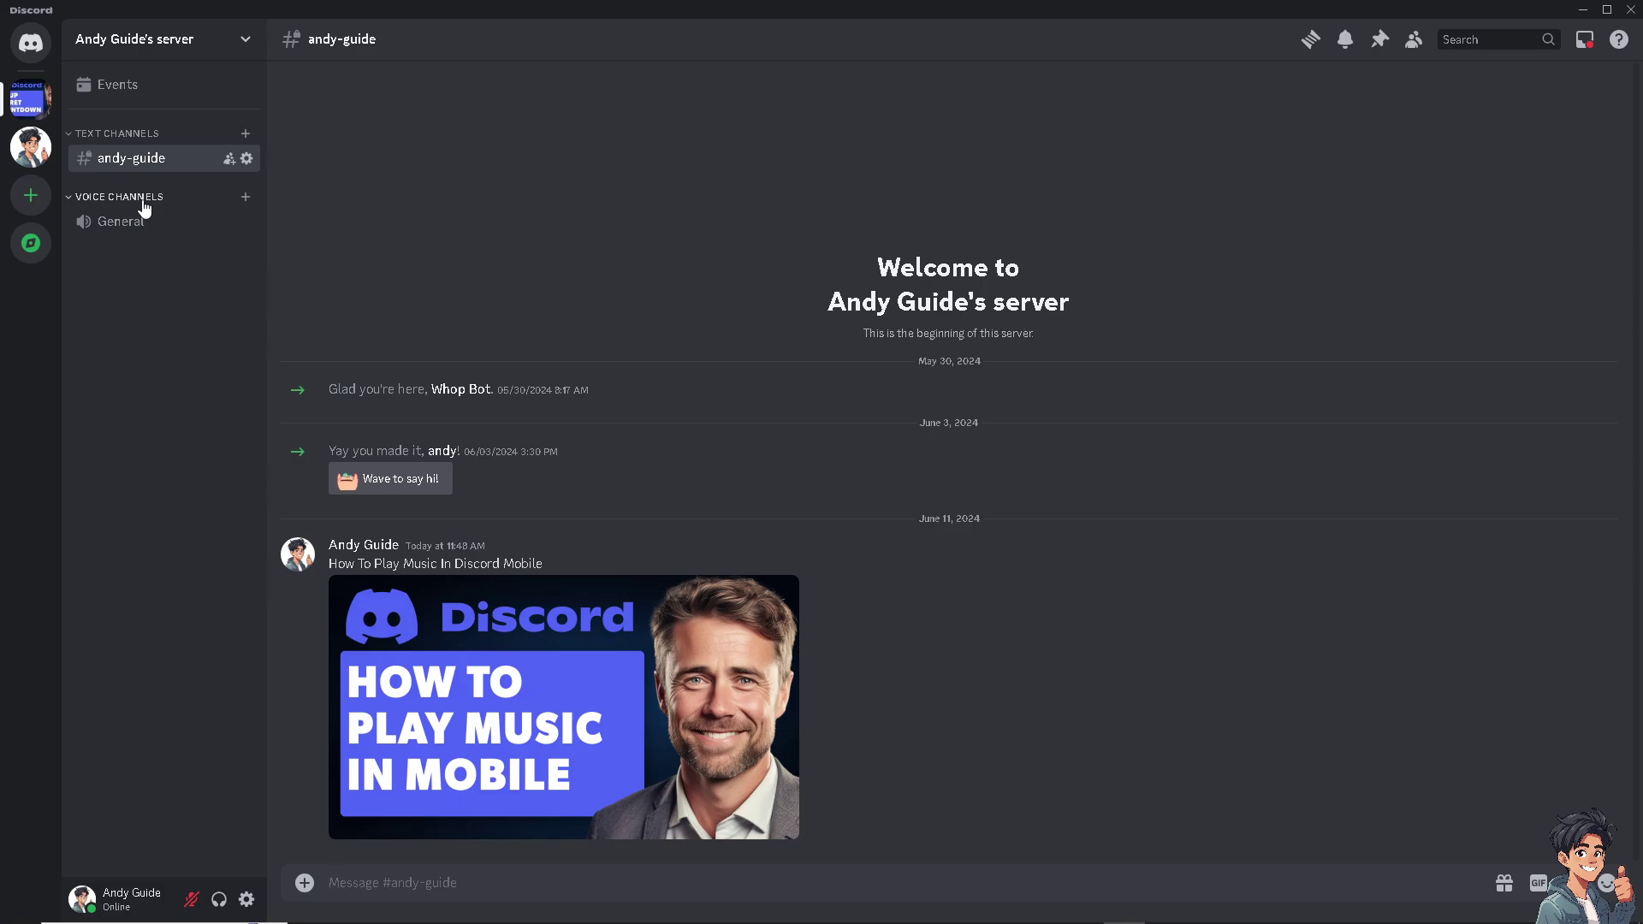
click(497, 678)
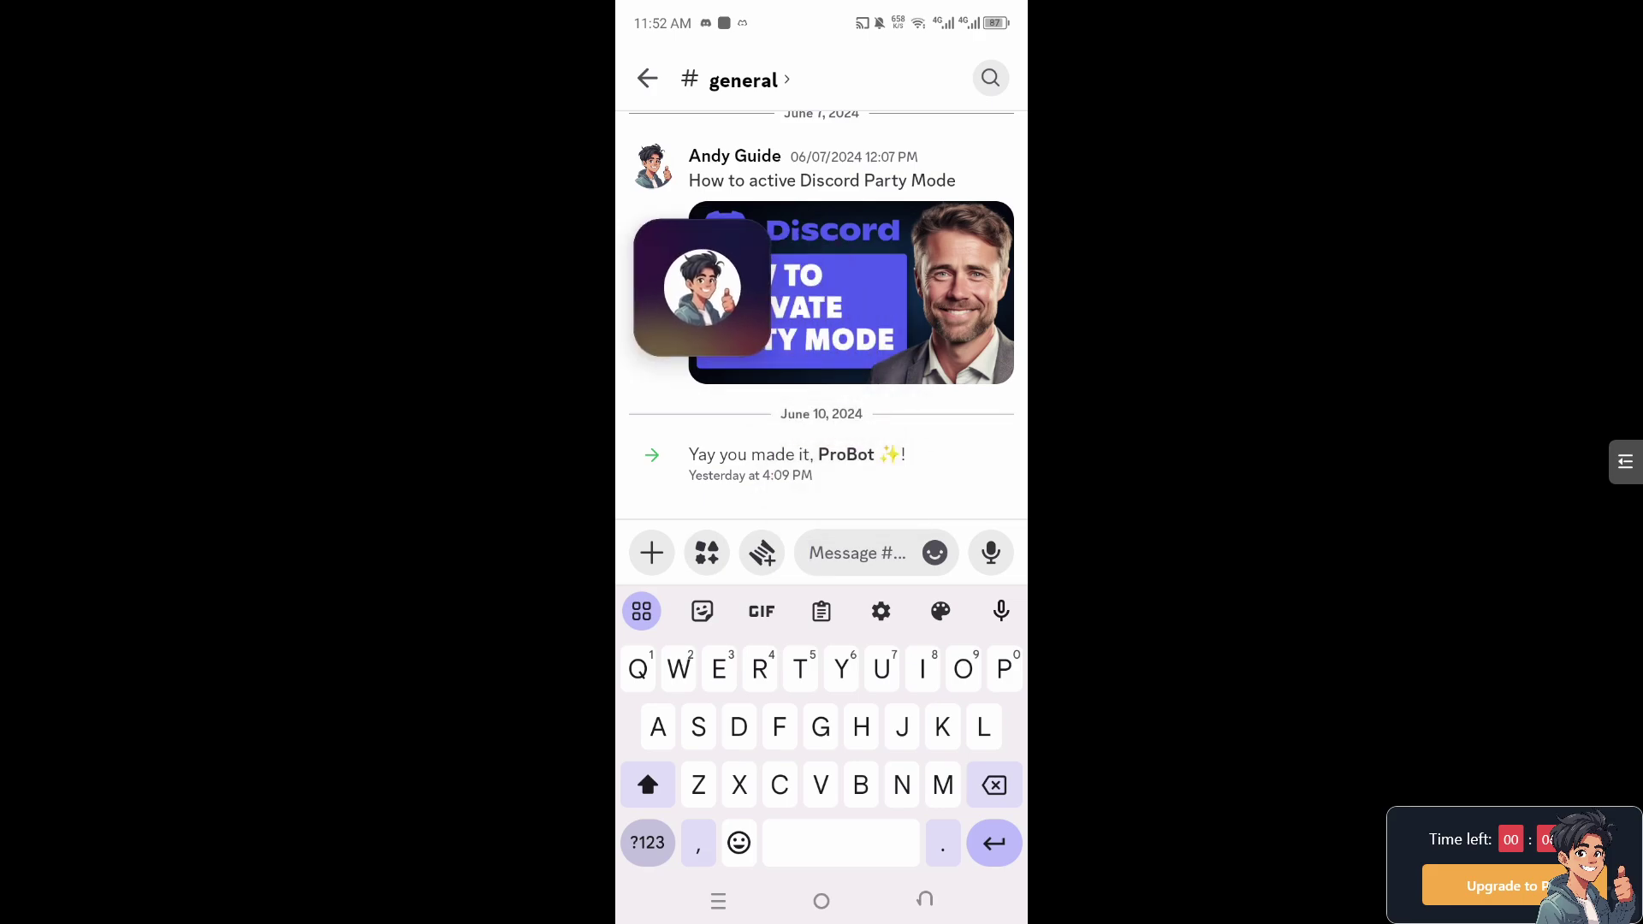
text(/)
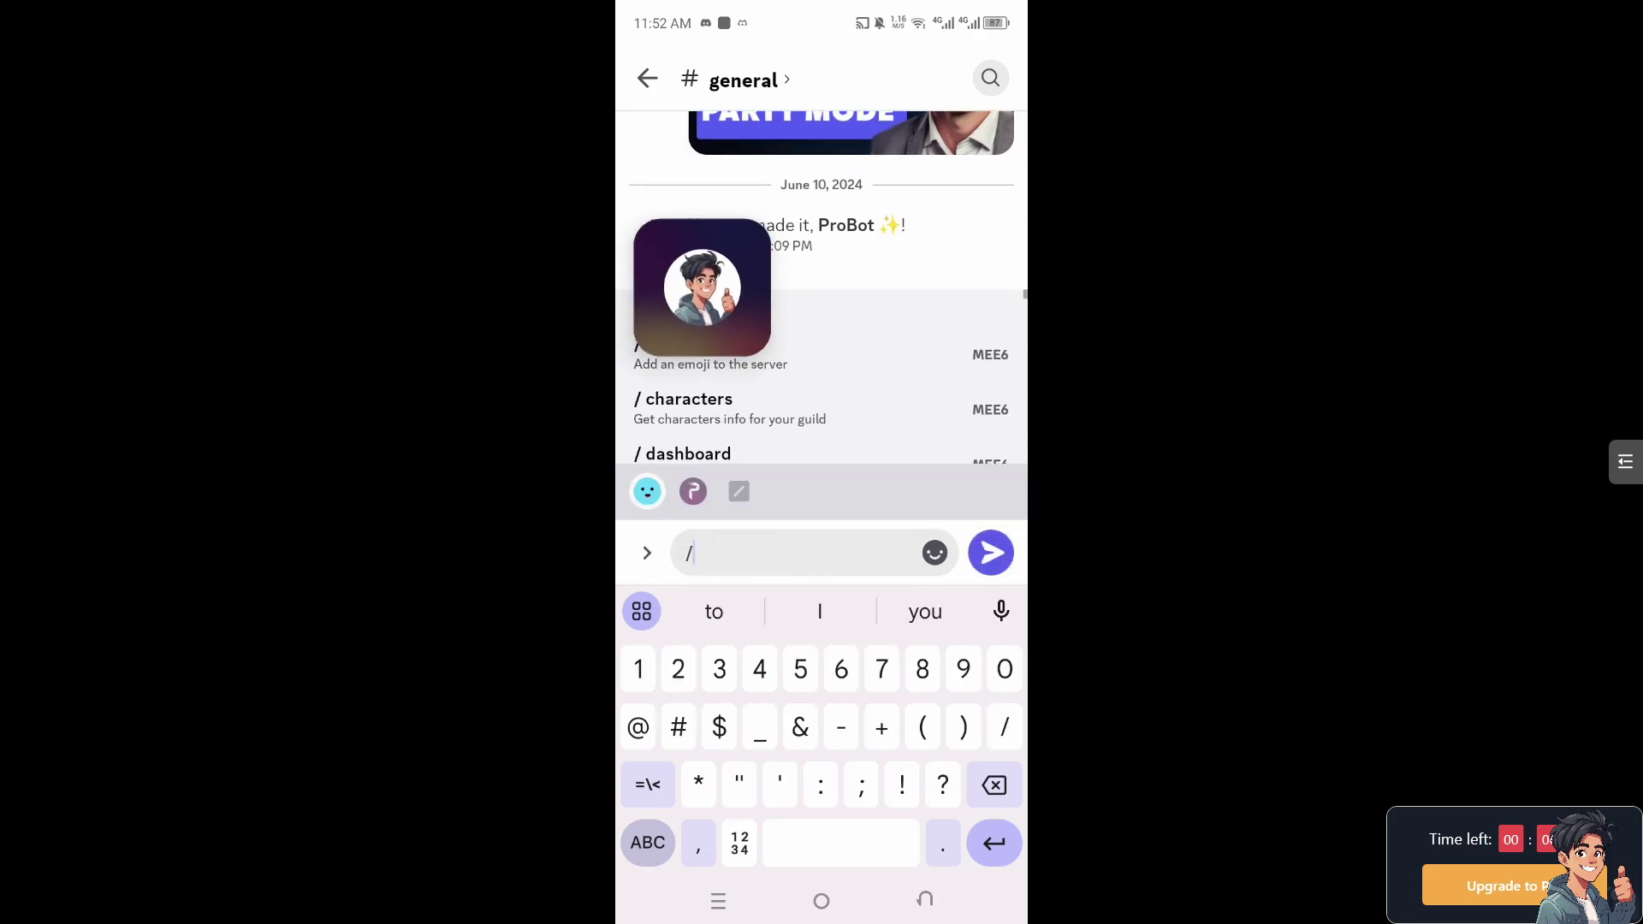
text(play)
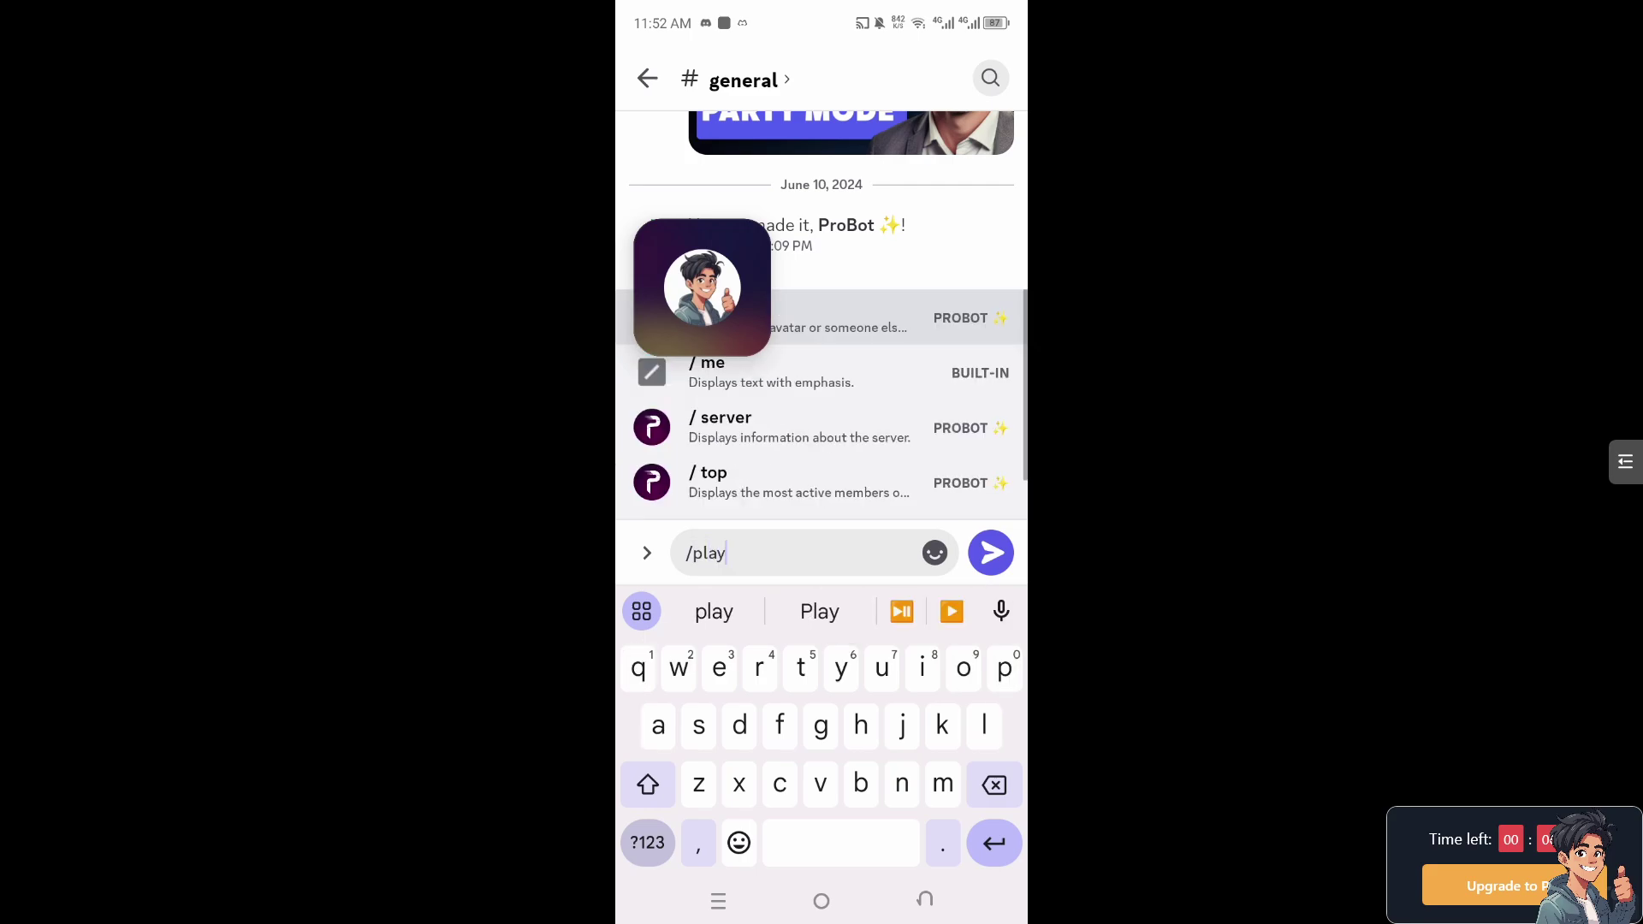
scroll(821, 411, down, 1)
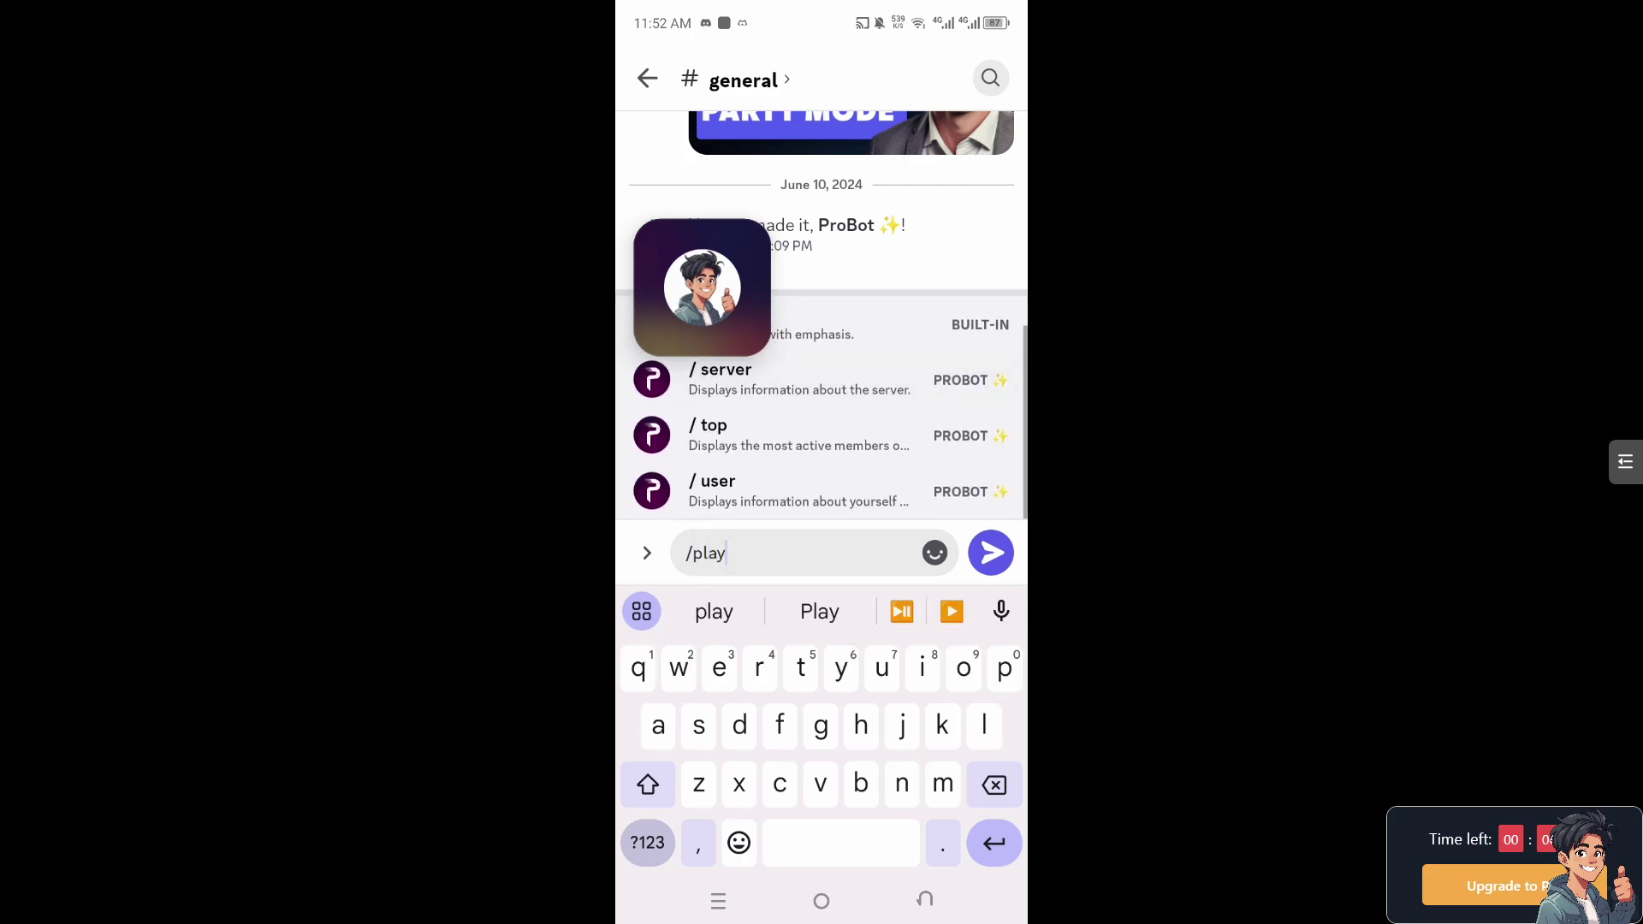